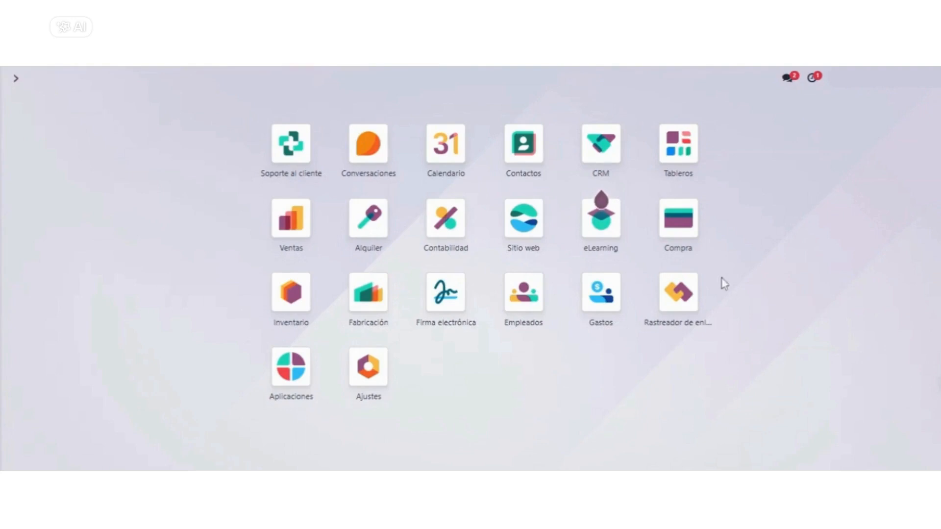
Create a new import purchase order in Compra, choosing a supplier and setting the currency to USD
{"action": "left_click", "coordinate": [685, 225]}
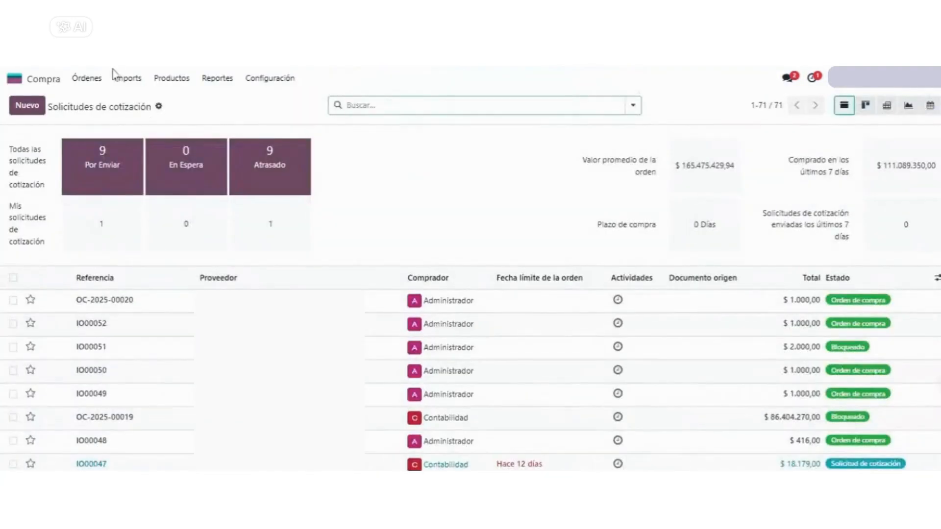
{"action": "left_click", "coordinate": [125, 78]}
{"action": "left_click", "coordinate": [138, 103]}
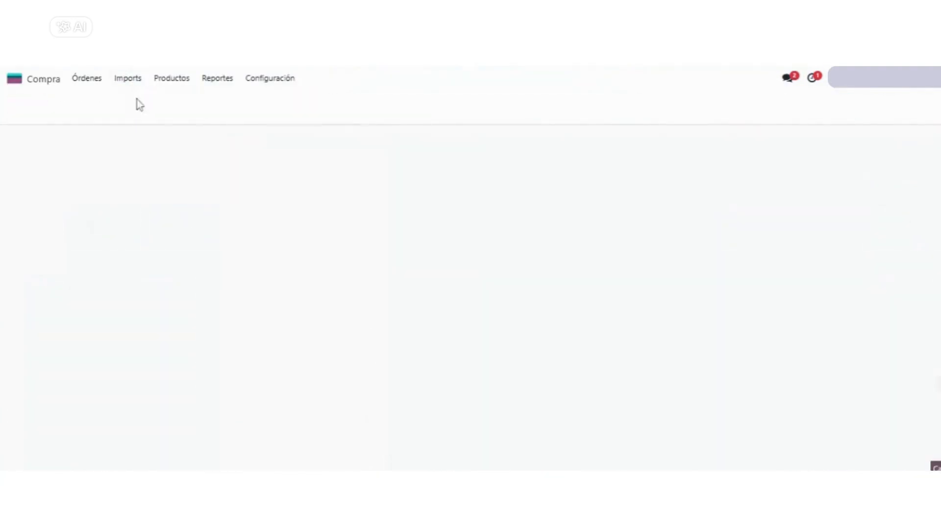
{"action": "left_click", "coordinate": [28, 107]}
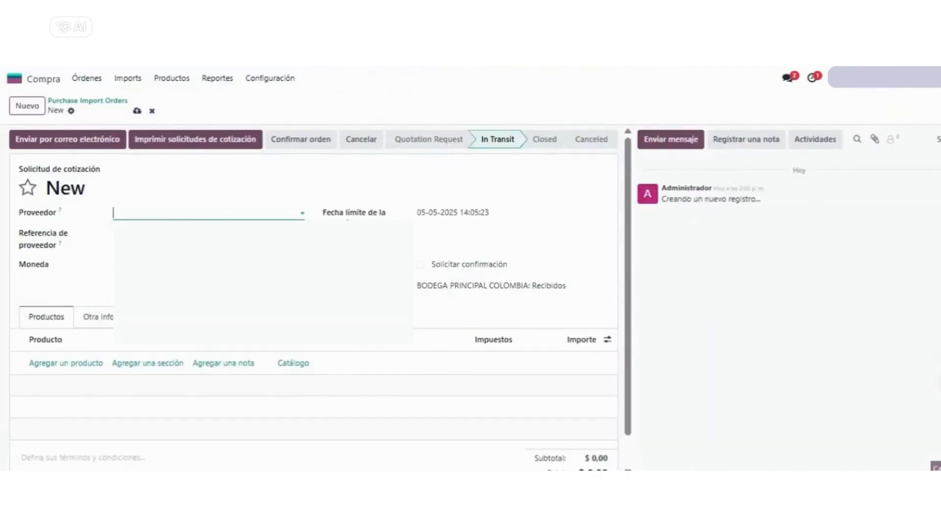
{"action": "left_click", "coordinate": [147, 265]}
{"action": "left_click", "coordinate": [151, 302]}
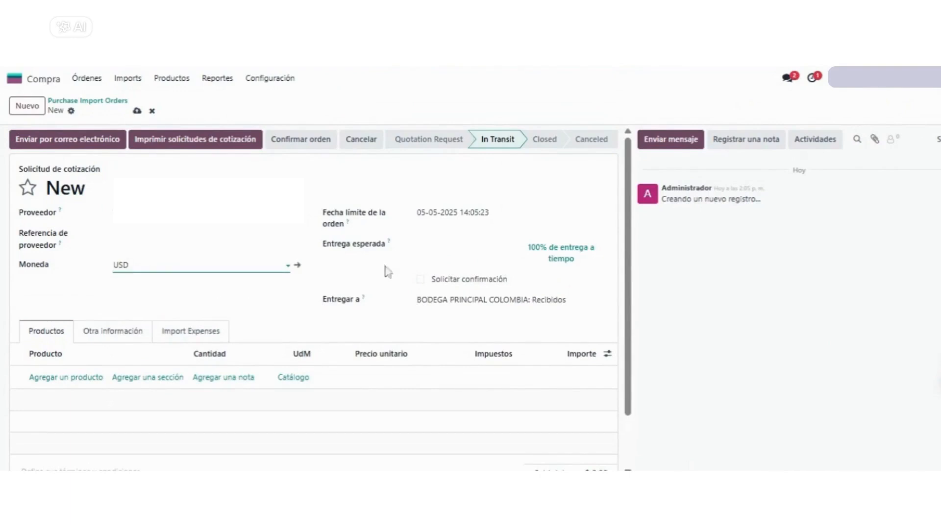
Add a PRODUCTO PRUEBA IMPORT line with quantity 10 and unit price 100, and remove its 19% IVA tax
{"action": "left_click", "coordinate": [73, 378]}
{"action": "type", "text": "PRUEBA"}
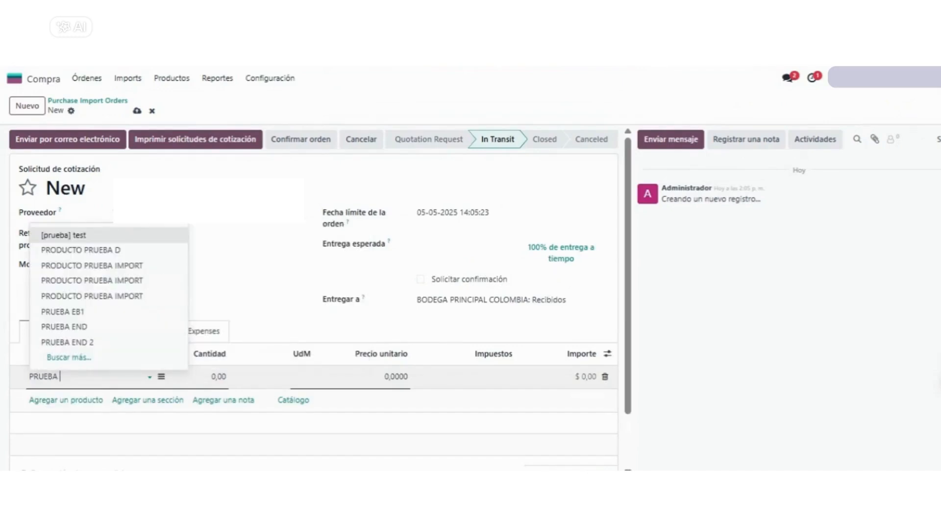
{"action": "left_click", "coordinate": [123, 300]}
{"action": "left_click", "coordinate": [213, 383]}
{"action": "type", "text": "10"}
{"action": "key", "text": "Tab"}
{"action": "type", "text": "10"}
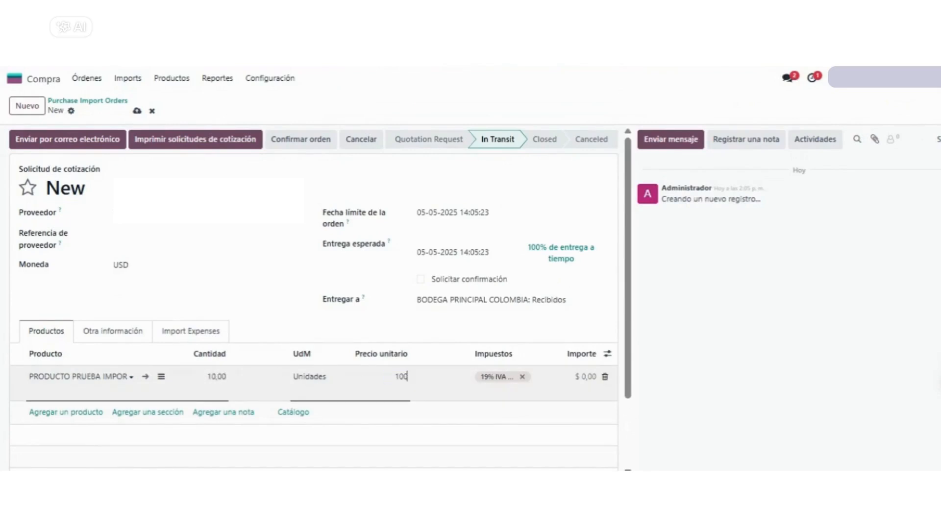
{"action": "left_click", "coordinate": [522, 377]}
{"action": "left_click", "coordinate": [392, 327]}
Check the import order's total converted to local currency and confirm the order
{"action": "scroll", "coordinate": [395, 332], "scroll_direction": "down", "scroll_amount": 1}
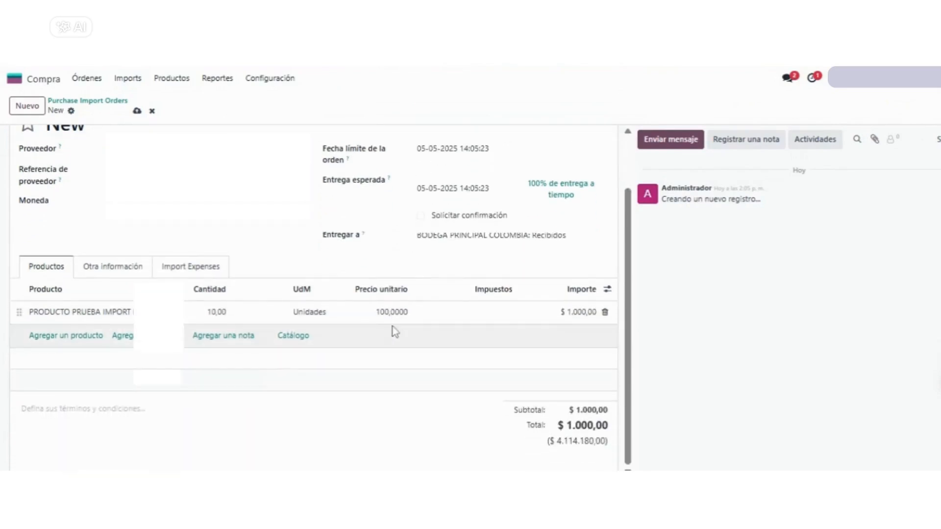
{"action": "left_click_drag", "start_coordinate": [548, 447], "coordinate": [584, 455]}
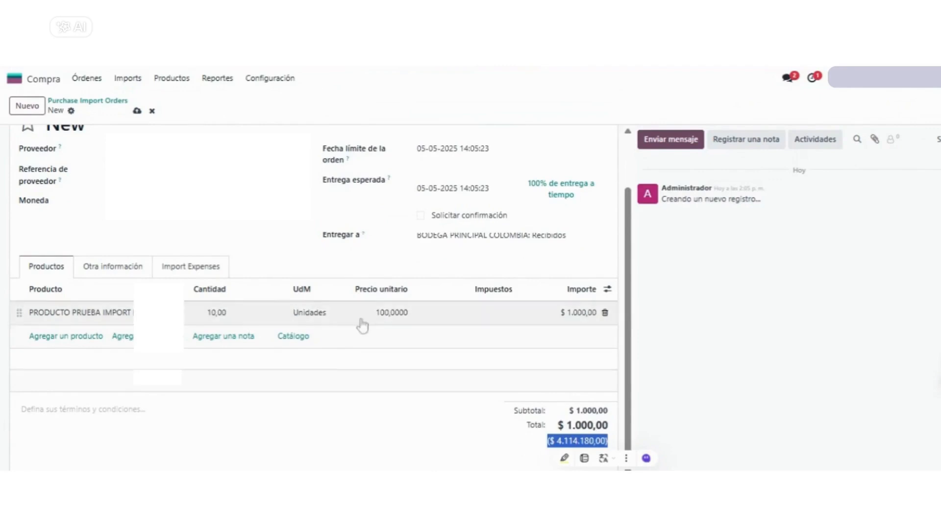
{"action": "scroll", "coordinate": [276, 248], "scroll_direction": "up", "scroll_amount": 1}
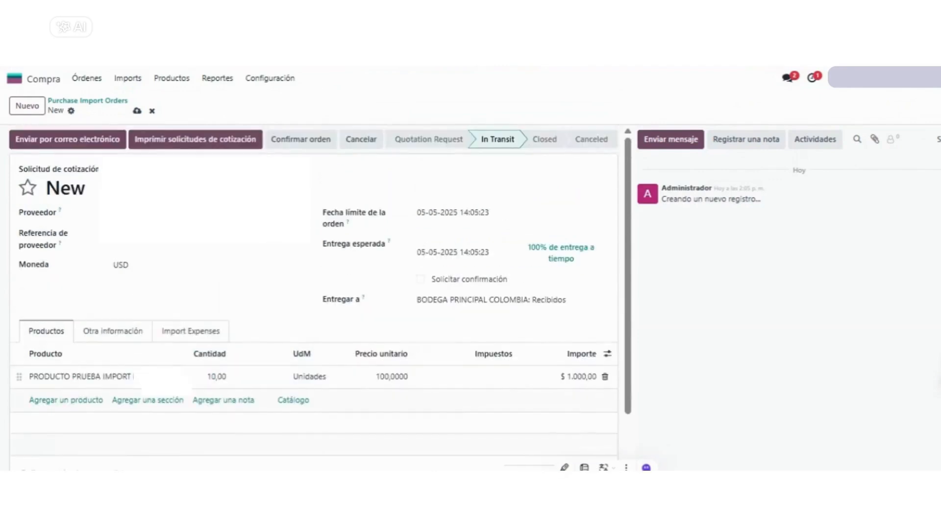
{"action": "left_click", "coordinate": [283, 141]}
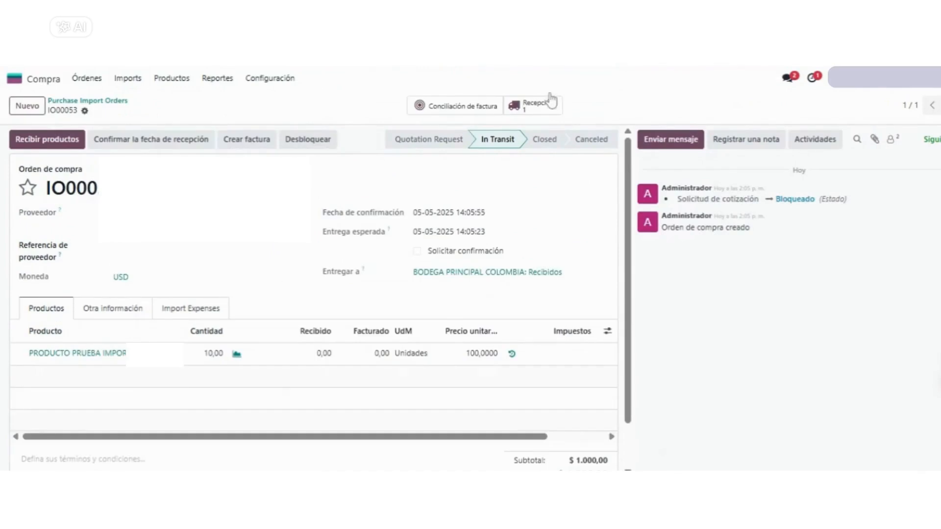
Validate the import order's receipt of 10 units and check the inventory valuation it generates
{"action": "left_click", "coordinate": [547, 105]}
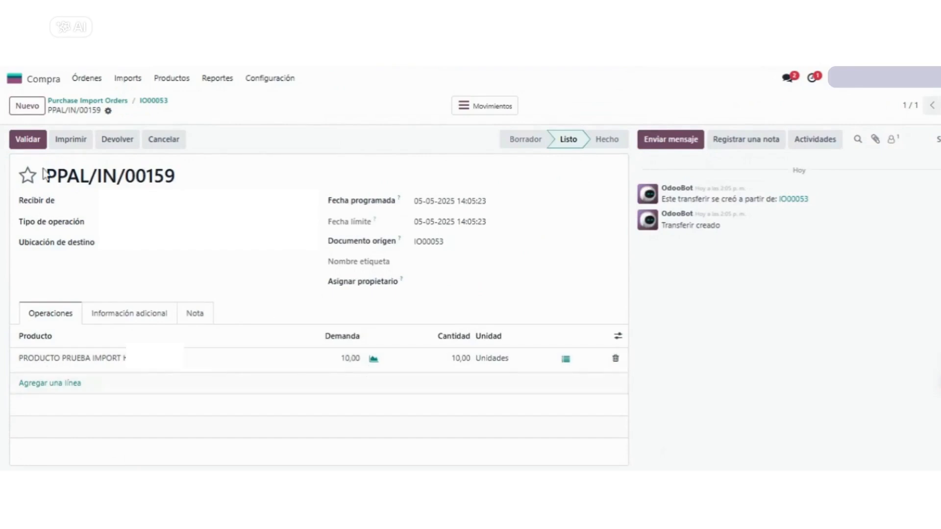
{"action": "left_click", "coordinate": [43, 141]}
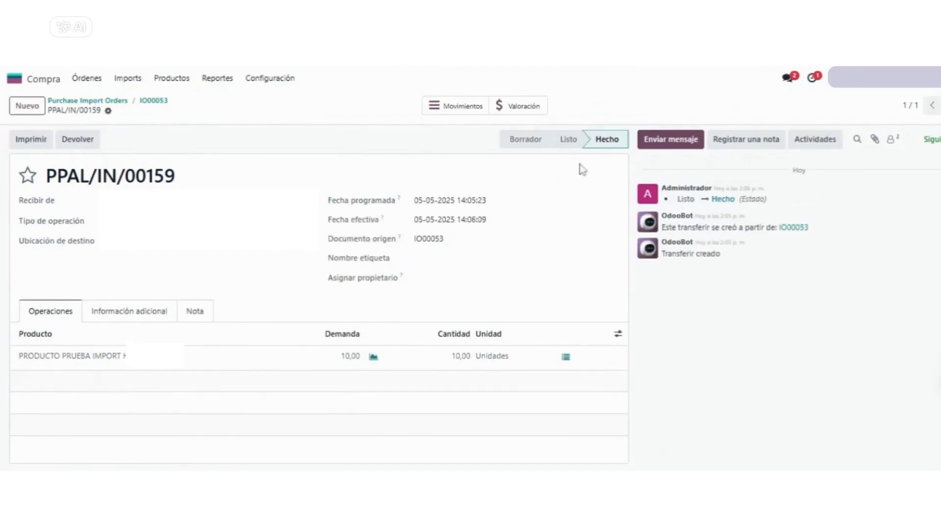
{"action": "left_click", "coordinate": [532, 114]}
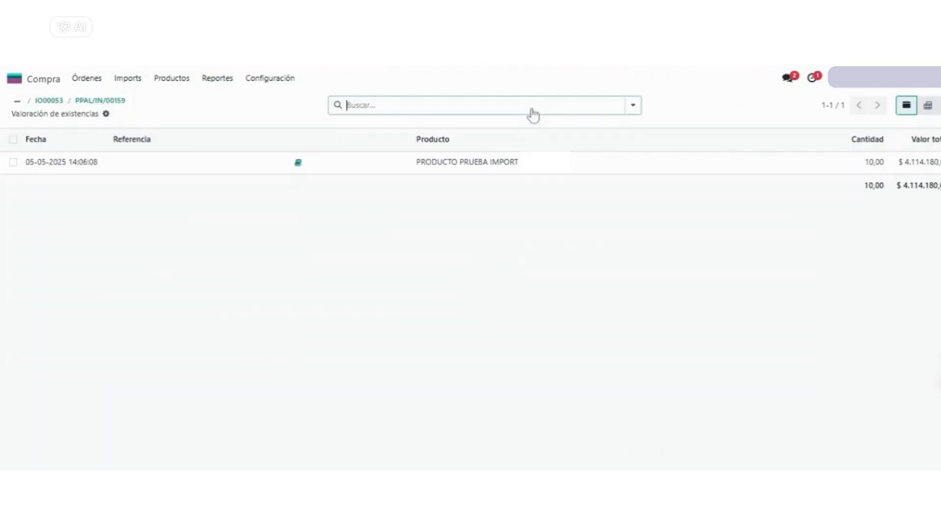
{"action": "left_click_drag", "start_coordinate": [940, 166], "coordinate": [899, 173]}
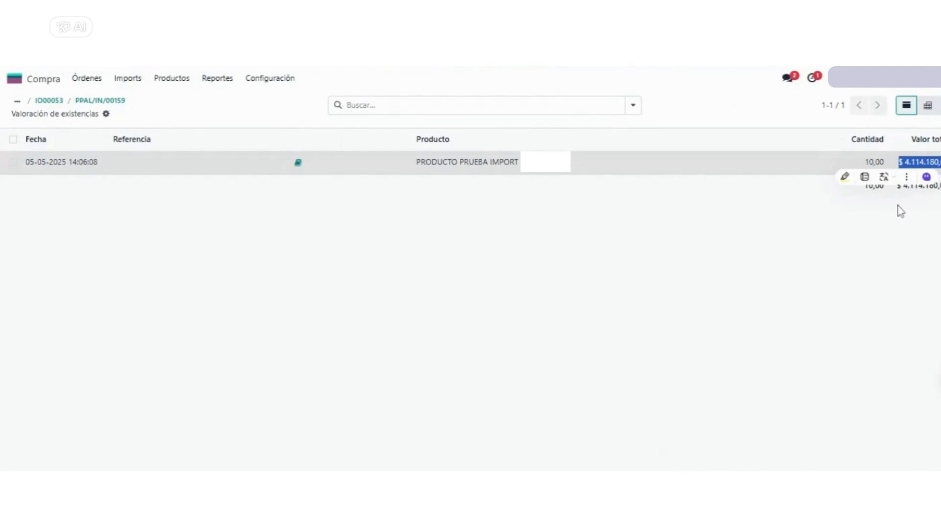
{"action": "left_click", "coordinate": [897, 208]}
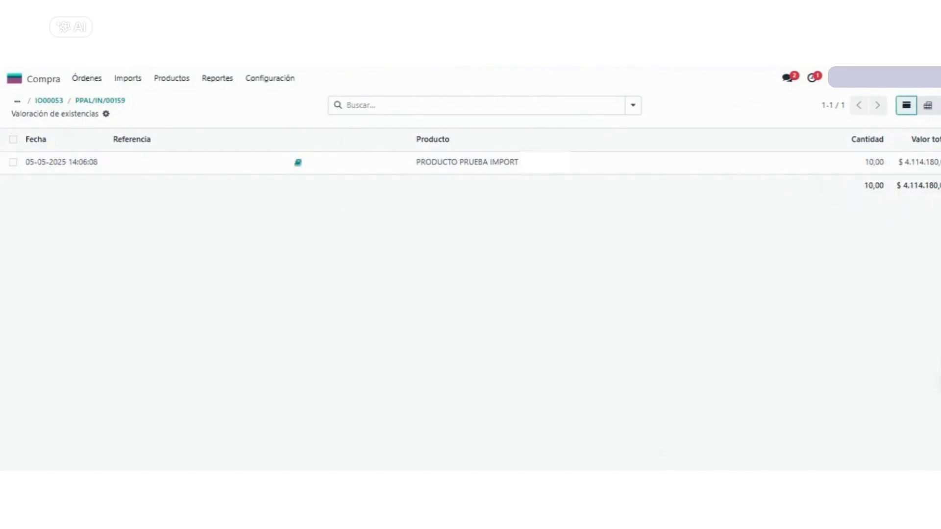
{"action": "left_click", "coordinate": [42, 104]}
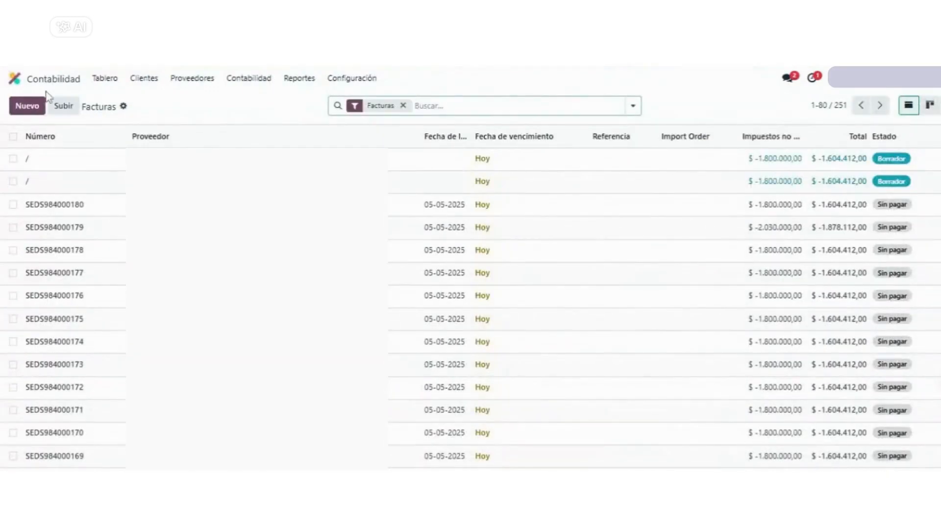
Switch to the Ventas app and start a new quotation
{"action": "left_click", "coordinate": [14, 78]}
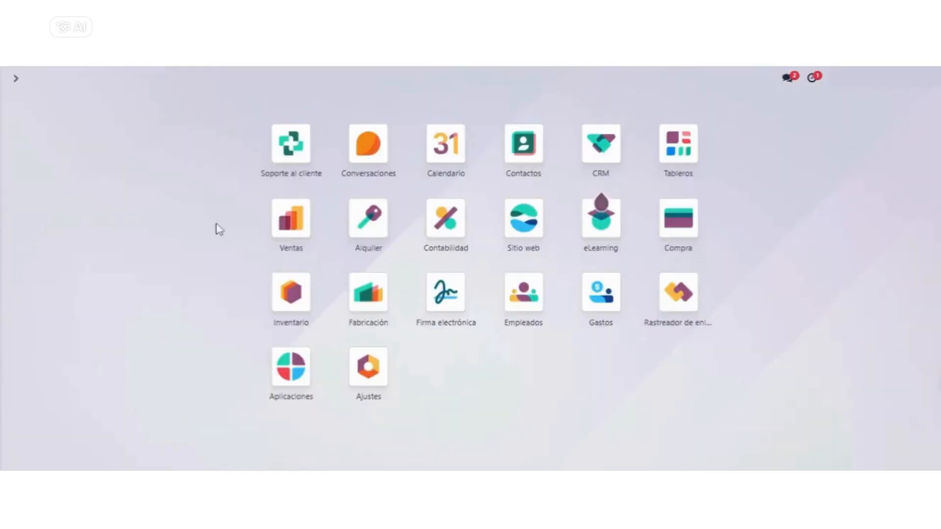
{"action": "left_click", "coordinate": [292, 221]}
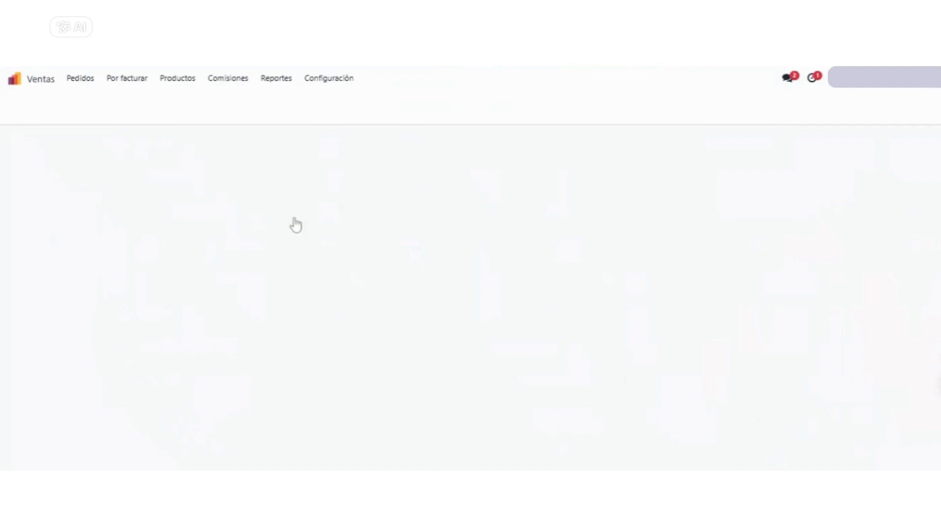
{"action": "left_click", "coordinate": [26, 106]}
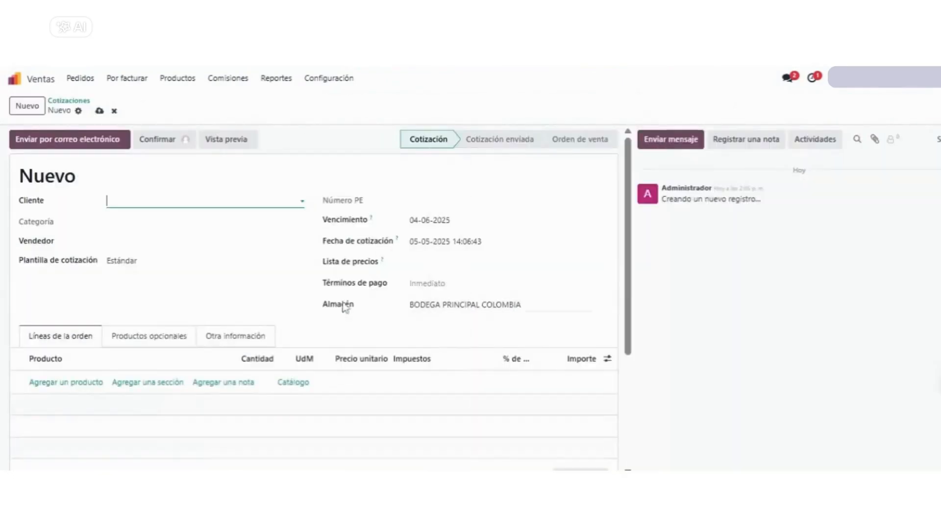
Choose the quotation's customer and add a PRODUCTO PRUEBA IMPORT order line
{"action": "left_click", "coordinate": [63, 383]}
{"action": "type", "text": "PROEDUCTO PR"}
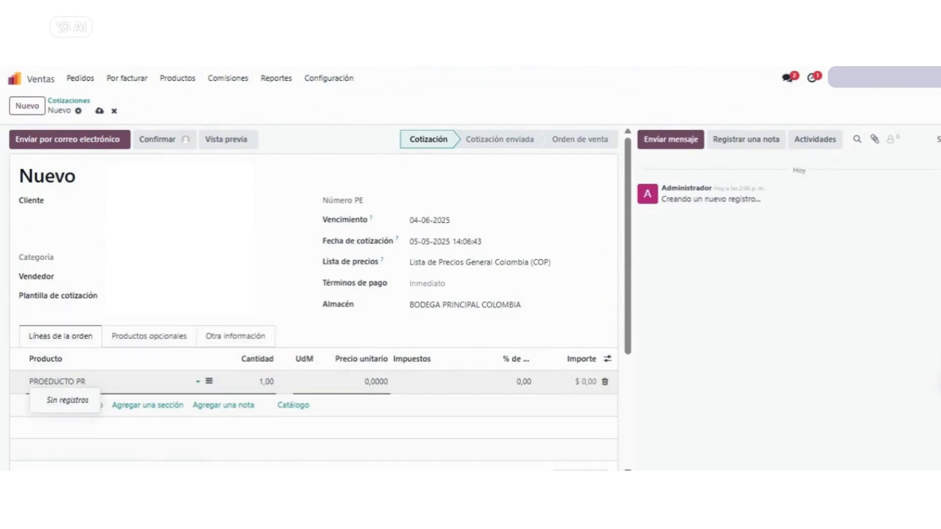
{"action": "key", "text": "BackSpace"}
{"action": "key", "text": "BackSpace"}
{"action": "key", "text": "BackSpace"}
{"action": "key", "text": "BackSpace"}
{"action": "type", "text": "DUCTO PRUEBA IMPORT"}
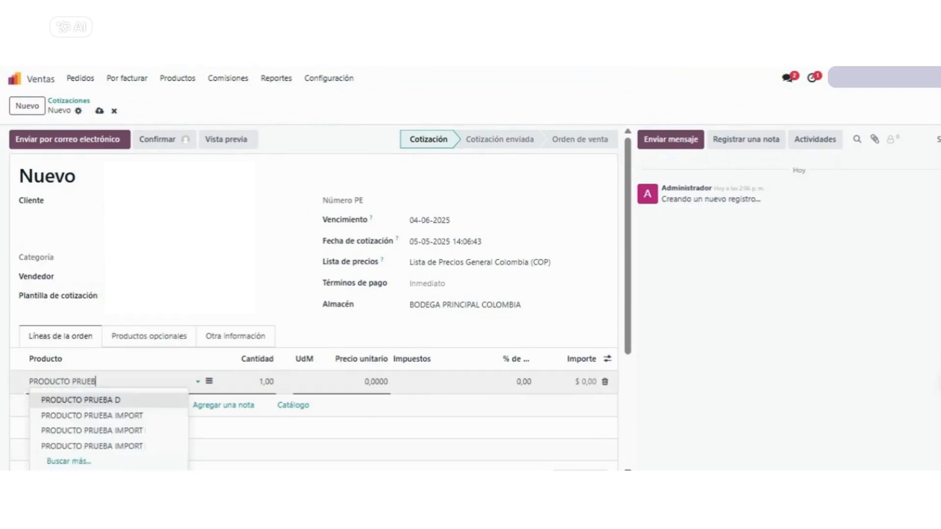
{"action": "left_click", "coordinate": [157, 446]}
Set the order line's unit price to 10.000.000 and remove its 19% IVA Generado tax
{"action": "left_click", "coordinate": [338, 387]}
{"action": "type", "text": "1"}
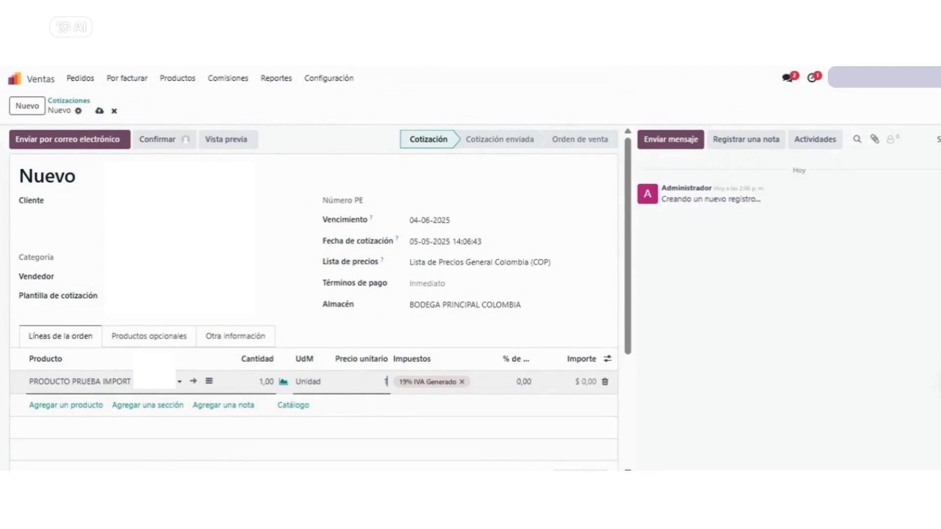
{"action": "left_click", "coordinate": [462, 383]}
{"action": "left_click", "coordinate": [320, 332]}
Confirm the quotation as a sales order and validate its delivery of 1 unit
{"action": "scroll", "coordinate": [319, 323], "scroll_direction": "down", "scroll_amount": 4}
{"action": "scroll", "coordinate": [319, 322], "scroll_direction": "up", "scroll_amount": 4}
{"action": "left_click", "coordinate": [167, 139]}
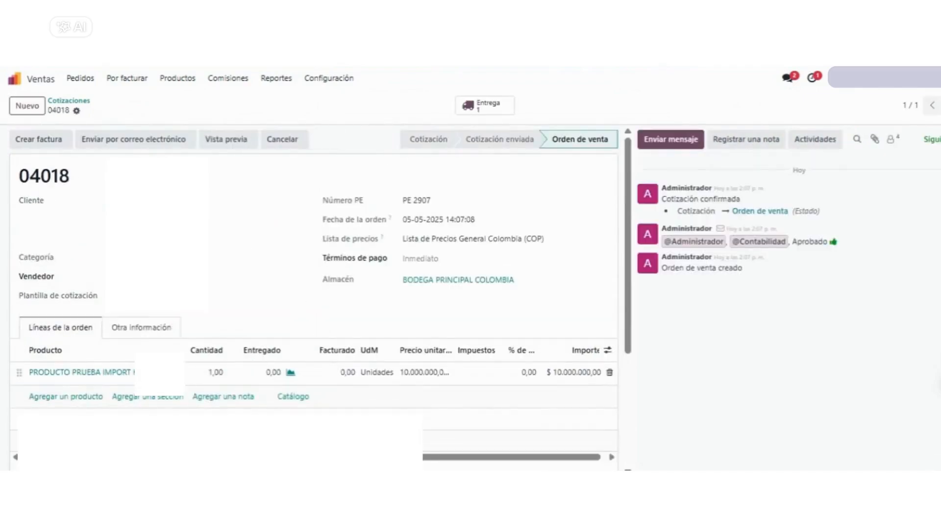
{"action": "left_click", "coordinate": [472, 110]}
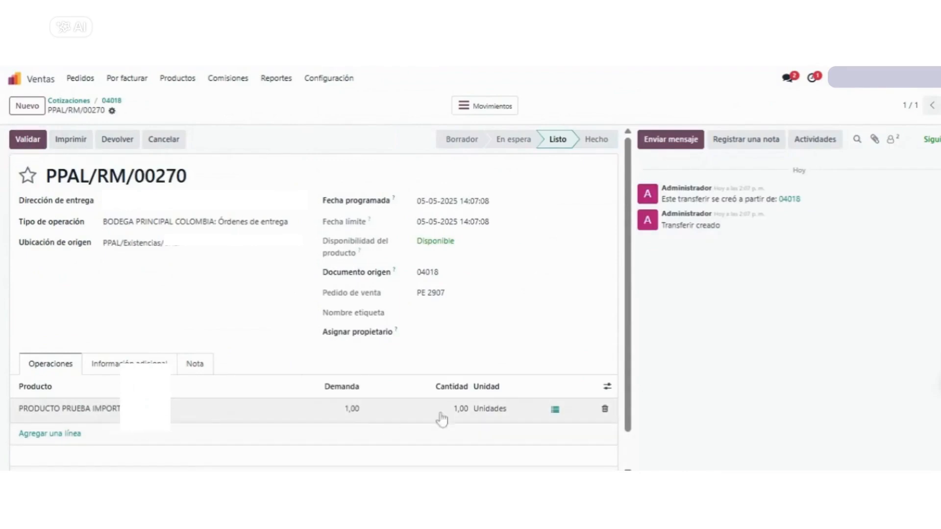
{"action": "left_click", "coordinate": [36, 146]}
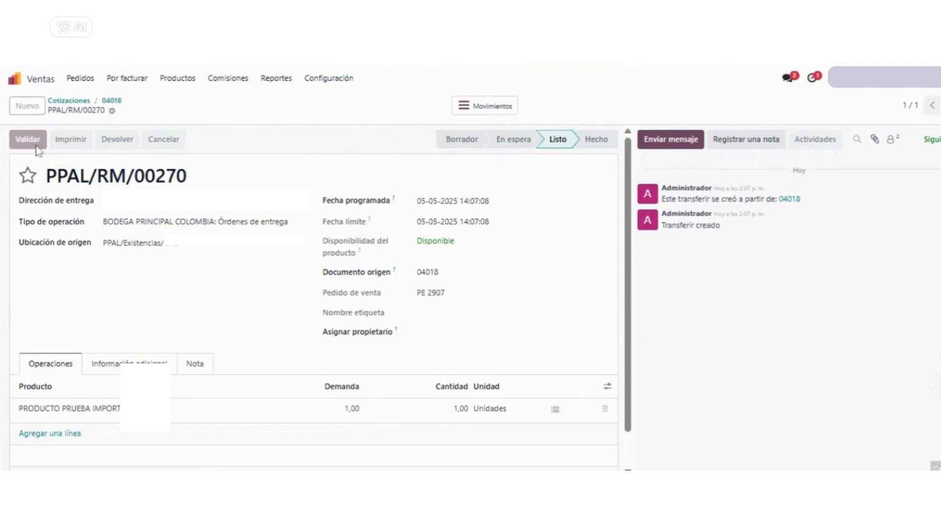
Check the inventory valuation of the delivered unit and return to the sales order
{"action": "left_click", "coordinate": [520, 117]}
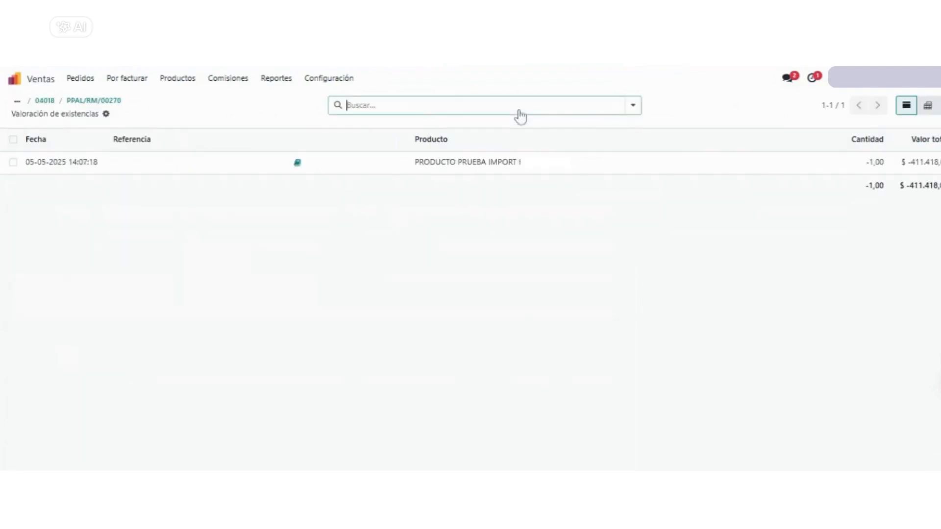
{"action": "left_click_drag", "start_coordinate": [937, 162], "coordinate": [857, 178]}
{"action": "left_click", "coordinate": [841, 240]}
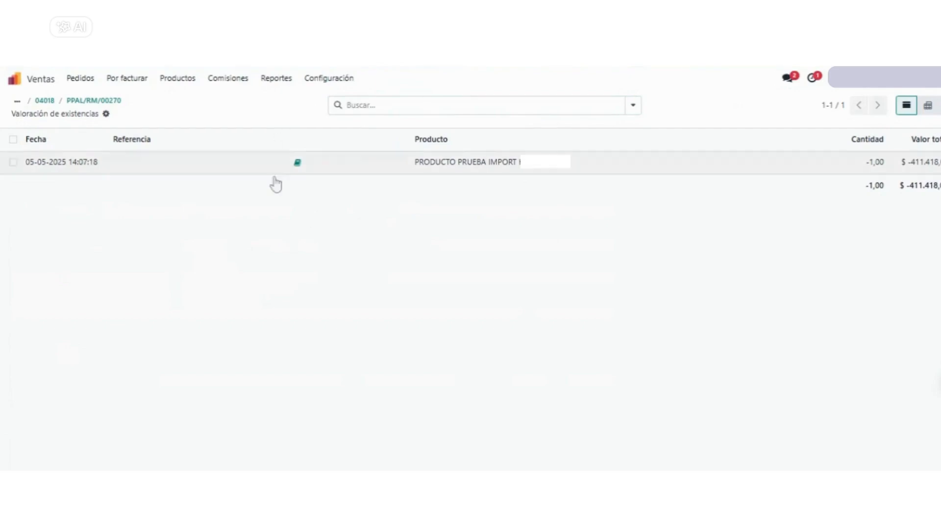
{"action": "left_click", "coordinate": [51, 101]}
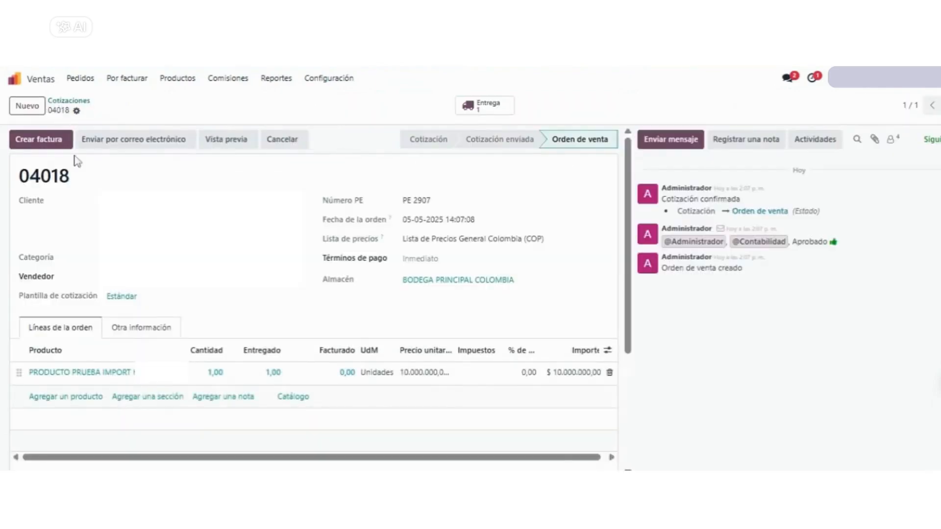
Create and post the customer invoice for the sales order, and open its journal items
{"action": "left_click", "coordinate": [40, 140]}
{"action": "left_click", "coordinate": [240, 323]}
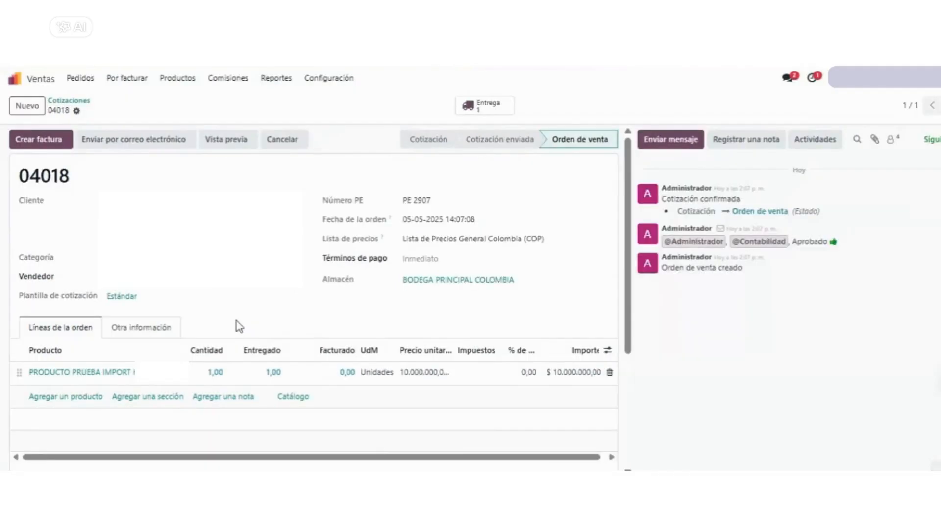
{"action": "left_click", "coordinate": [30, 143]}
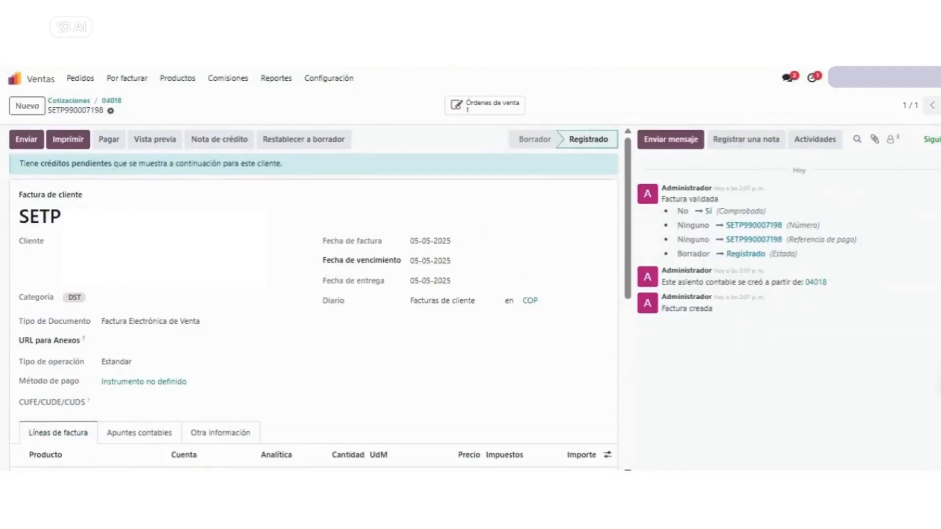
{"action": "scroll", "coordinate": [240, 328], "scroll_direction": "down", "scroll_amount": 3}
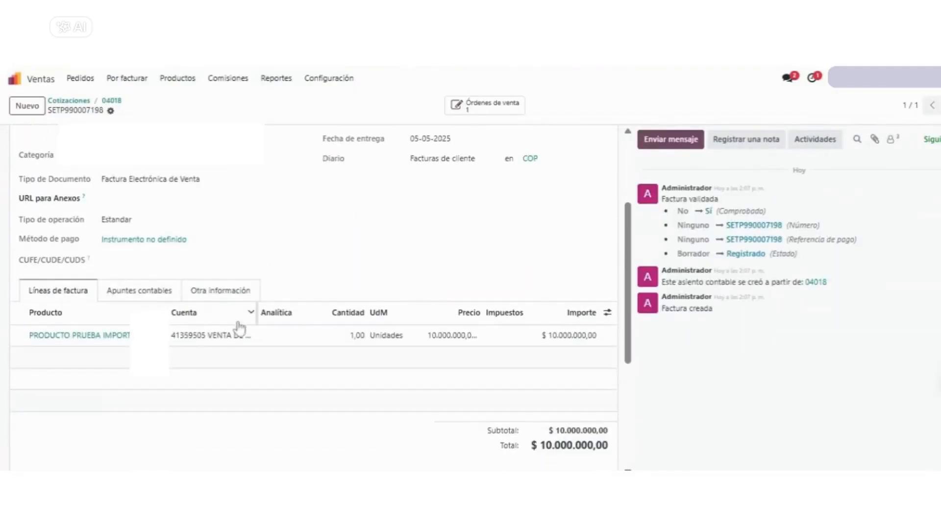
{"action": "left_click", "coordinate": [139, 293]}
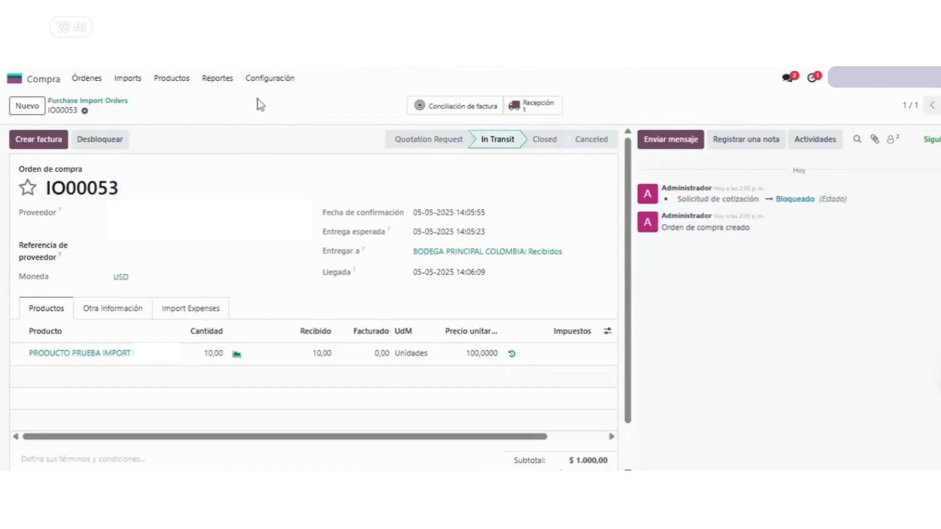
Examine the import purchase order's Import Expenses, including its related invoices and product settlement
{"action": "left_click", "coordinate": [195, 310]}
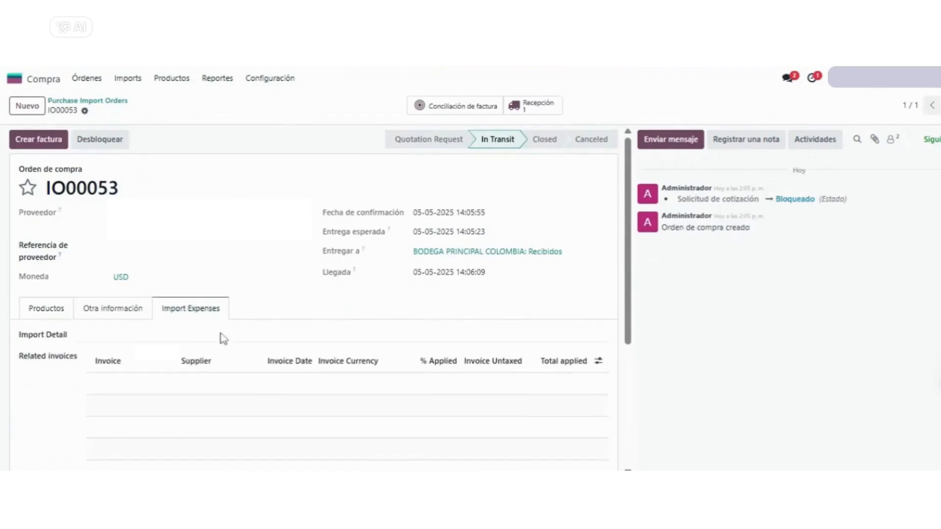
{"action": "scroll", "coordinate": [218, 334], "scroll_direction": "down", "scroll_amount": 2}
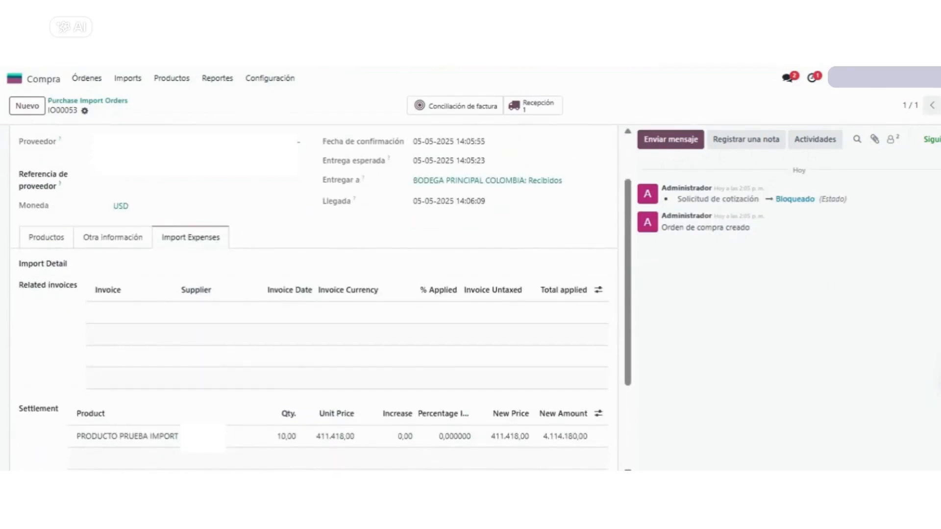
Open the vendor bills list in Contabilidad and locate the FOC bills dated 05-05-2025
{"action": "left_click", "coordinate": [14, 78]}
{"action": "left_click", "coordinate": [438, 238]}
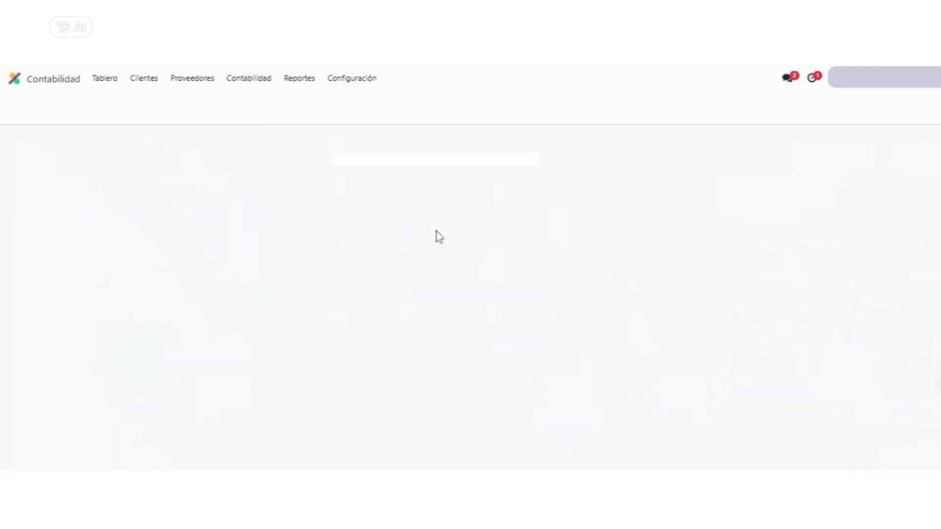
{"action": "left_click", "coordinate": [199, 80]}
{"action": "left_click", "coordinate": [203, 100]}
{"action": "scroll", "coordinate": [470, 273], "scroll_direction": "down", "scroll_amount": 2}
{"action": "scroll", "coordinate": [471, 269], "scroll_direction": "up", "scroll_amount": 1}
{"action": "scroll", "coordinate": [470, 336], "scroll_direction": "down", "scroll_amount": 3}
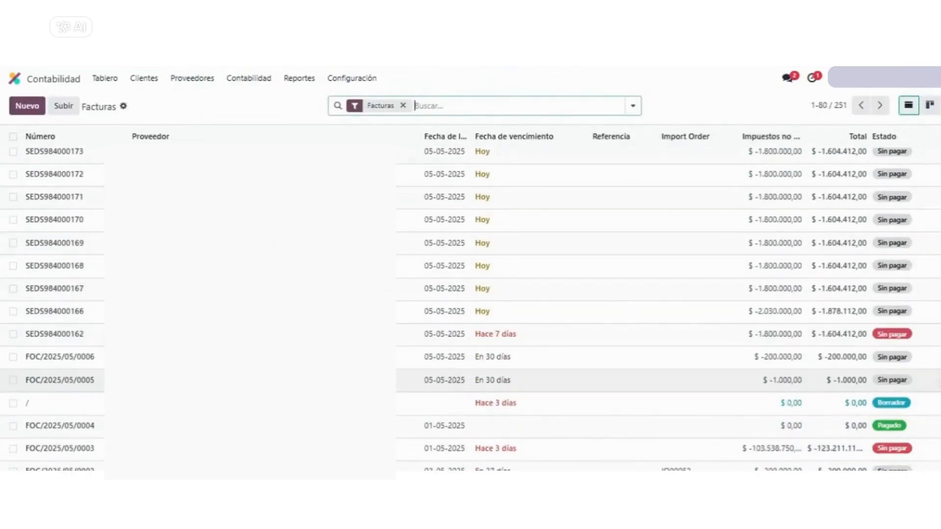
Relate the two FOC vendor bills dated 05-05-2025 to the newest import order with 100% applied
{"action": "left_click", "coordinate": [13, 357]}
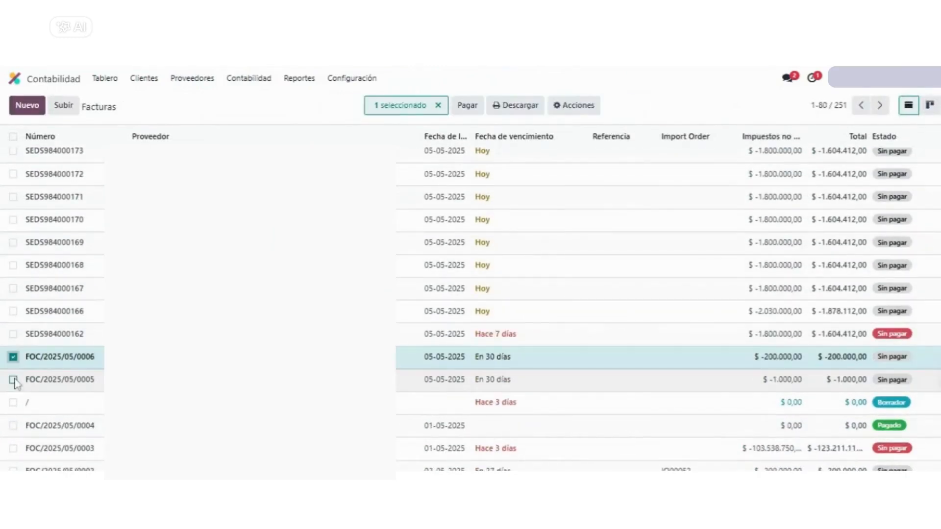
{"action": "left_click", "coordinate": [14, 380]}
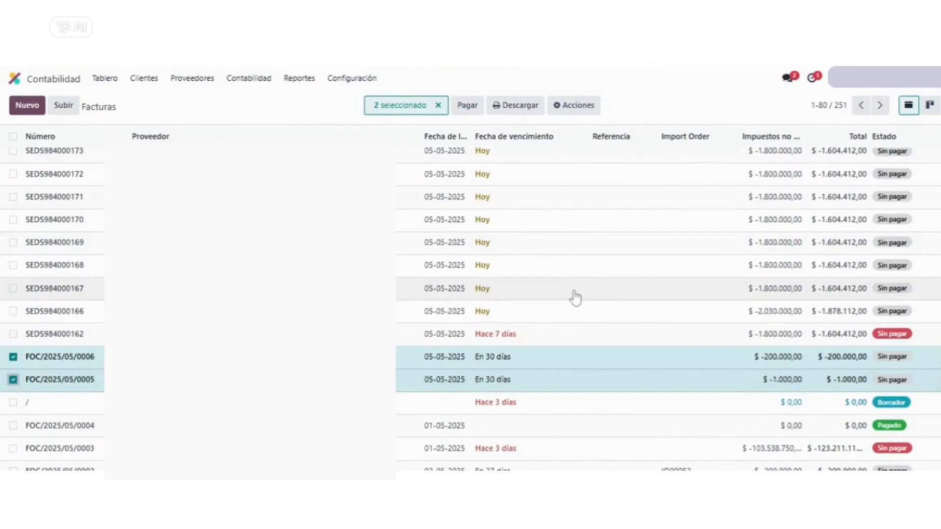
{"action": "scroll", "coordinate": [576, 298], "scroll_direction": "down", "scroll_amount": 2}
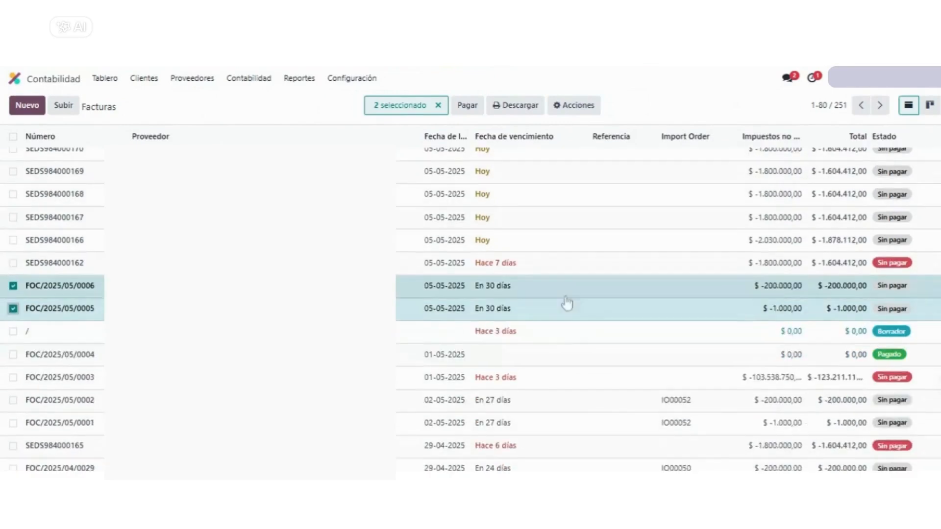
{"action": "left_click", "coordinate": [575, 106]}
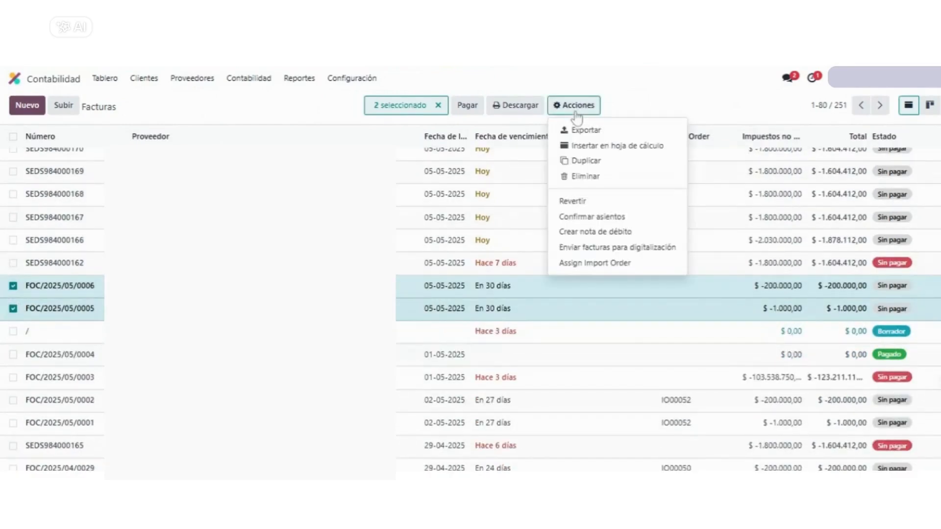
{"action": "left_click", "coordinate": [589, 270]}
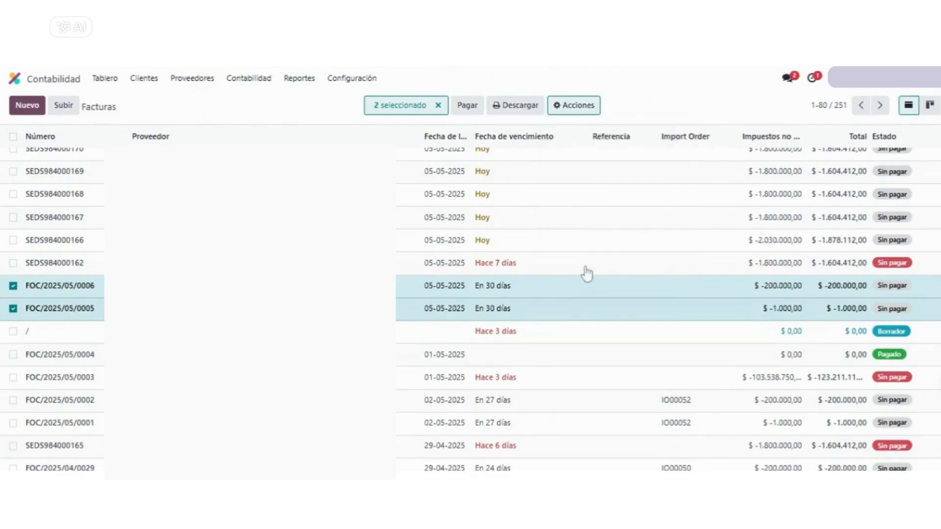
{"action": "left_click", "coordinate": [300, 289]}
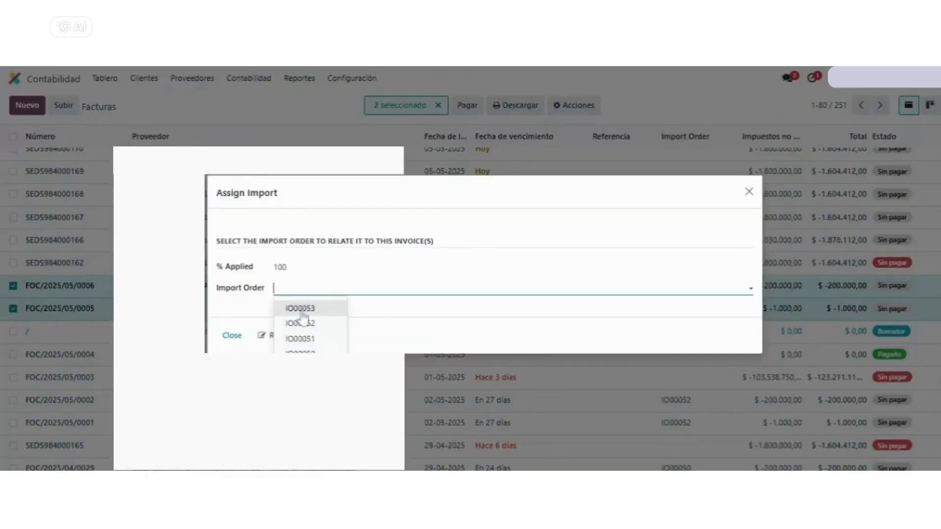
{"action": "left_click", "coordinate": [303, 312]}
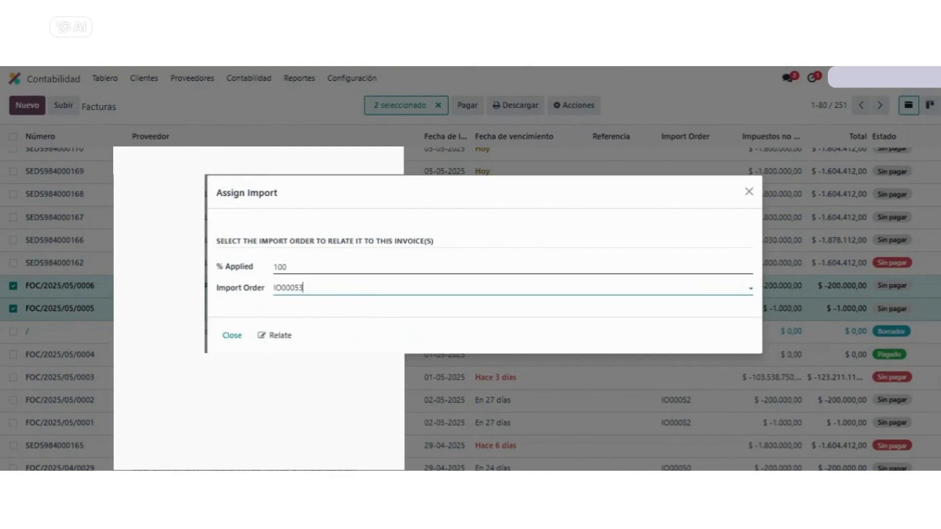
{"action": "left_click", "coordinate": [286, 341]}
{"action": "left_click", "coordinate": [337, 309]}
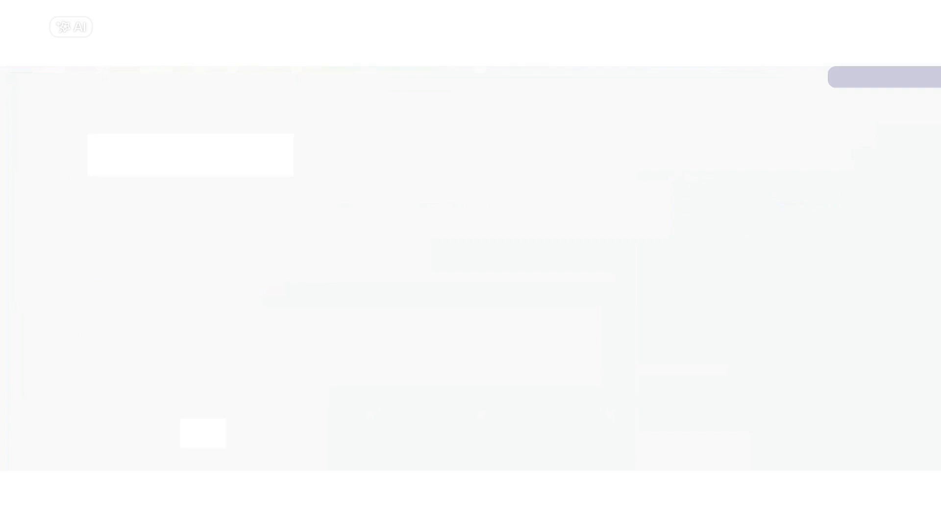
Reload the import purchase order and examine its related invoices and the product's new price under Import Expenses
{"action": "scroll", "coordinate": [242, 322], "scroll_direction": "down", "scroll_amount": 1}
{"action": "left_click", "coordinate": [190, 258]}
{"action": "scroll", "coordinate": [367, 311], "scroll_direction": "down", "scroll_amount": 3}
{"action": "left_click_drag", "start_coordinate": [532, 316], "coordinate": [495, 325]}
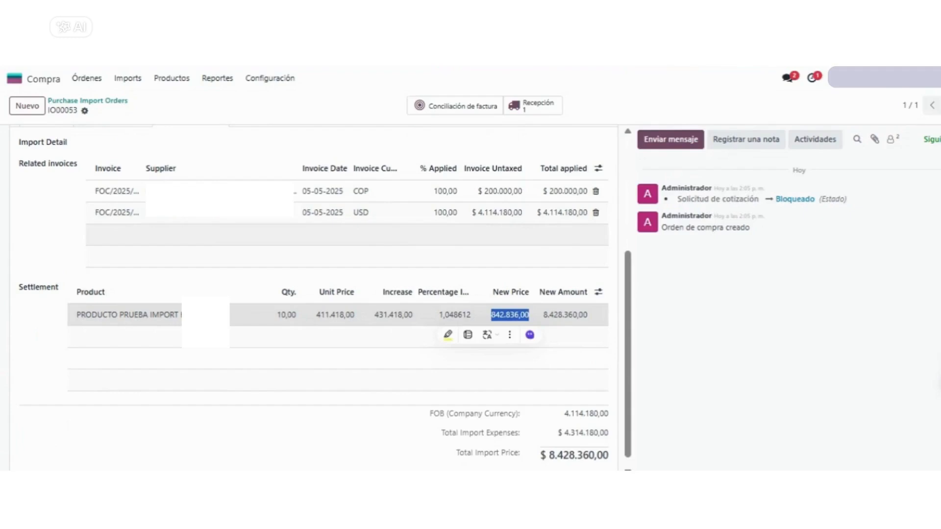
Check the total value in the inventory valuation of the import order's receipt
{"action": "left_click", "coordinate": [522, 112]}
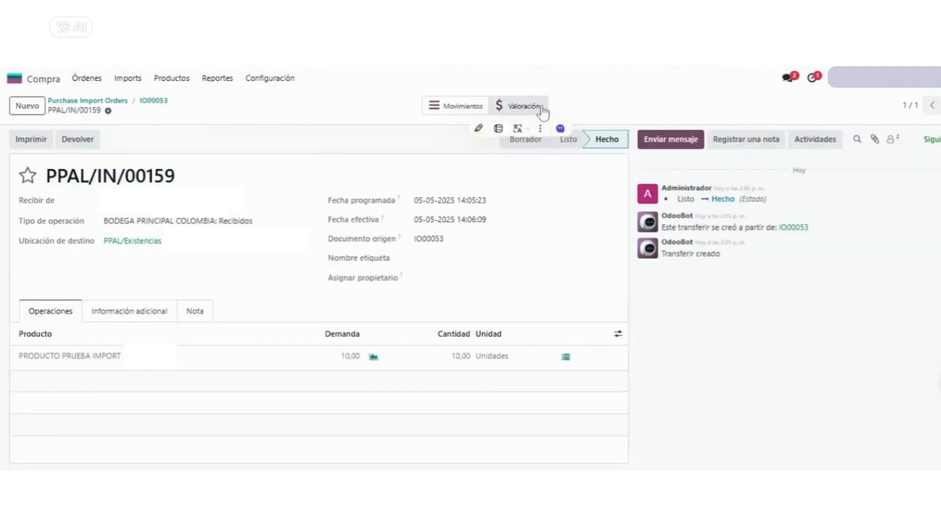
{"action": "left_click", "coordinate": [521, 112]}
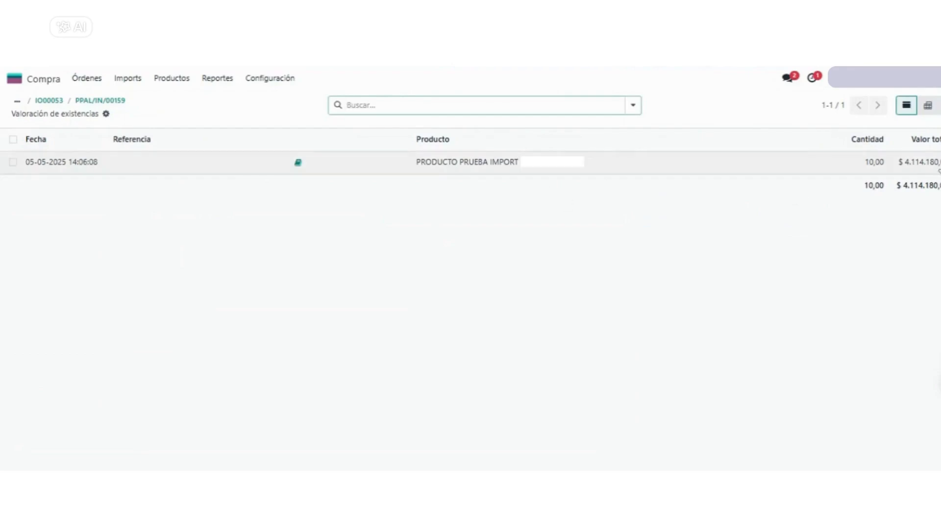
{"action": "left_click_drag", "start_coordinate": [939, 166], "coordinate": [902, 172]}
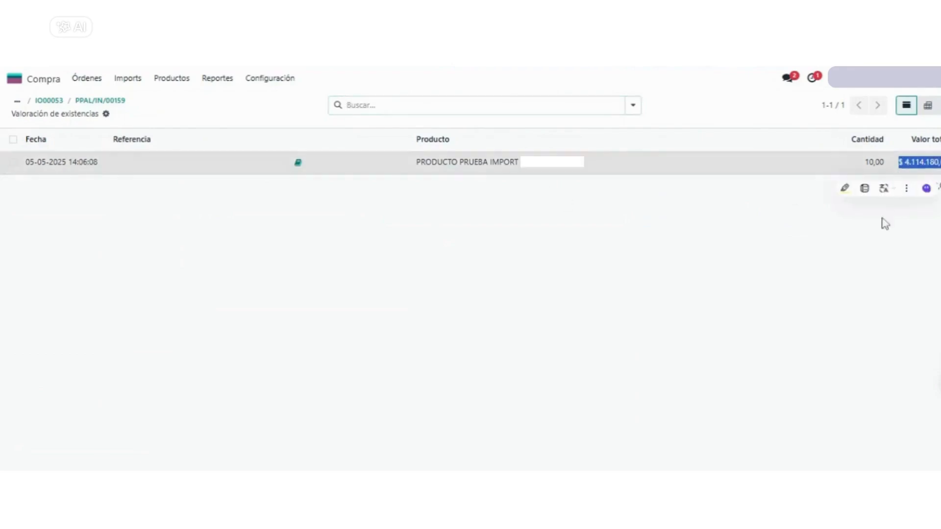
{"action": "left_click", "coordinate": [532, 280]}
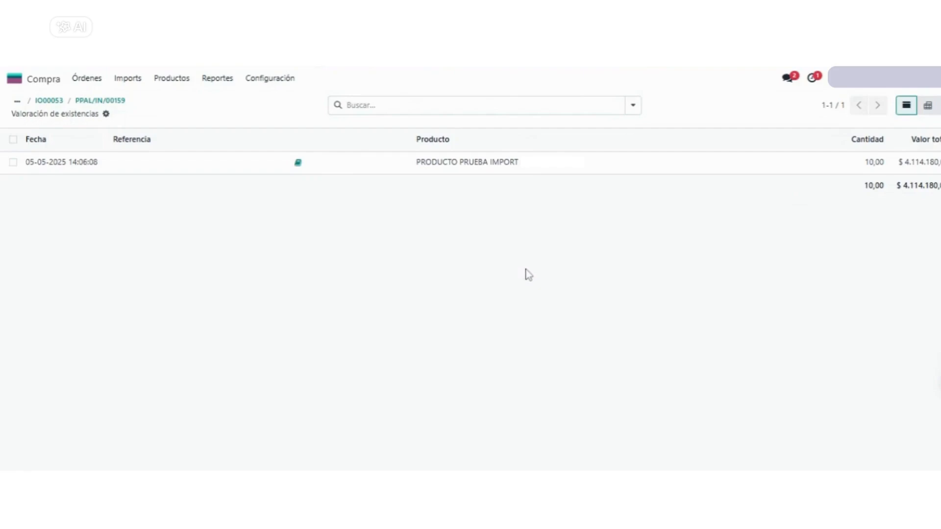
Return to the import purchase order, unlock it and run Re-Cost
{"action": "left_click", "coordinate": [60, 101]}
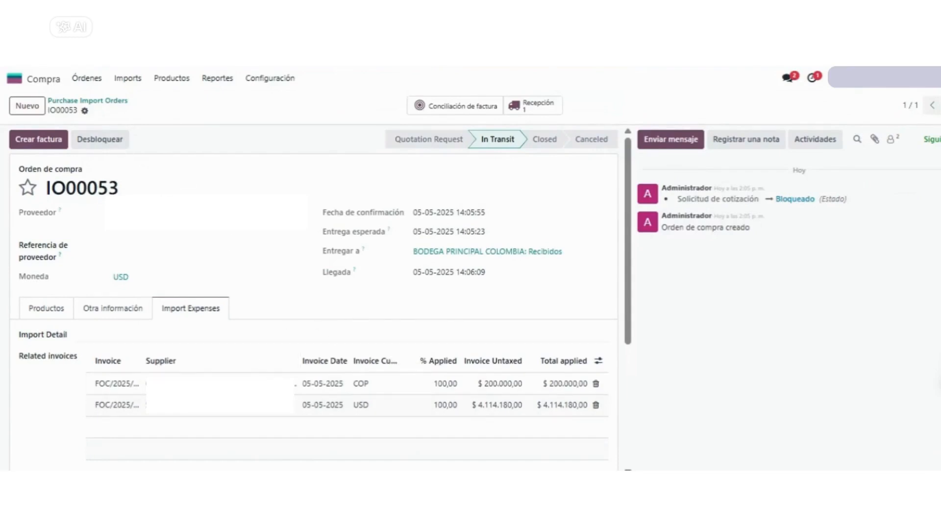
{"action": "left_click", "coordinate": [105, 146]}
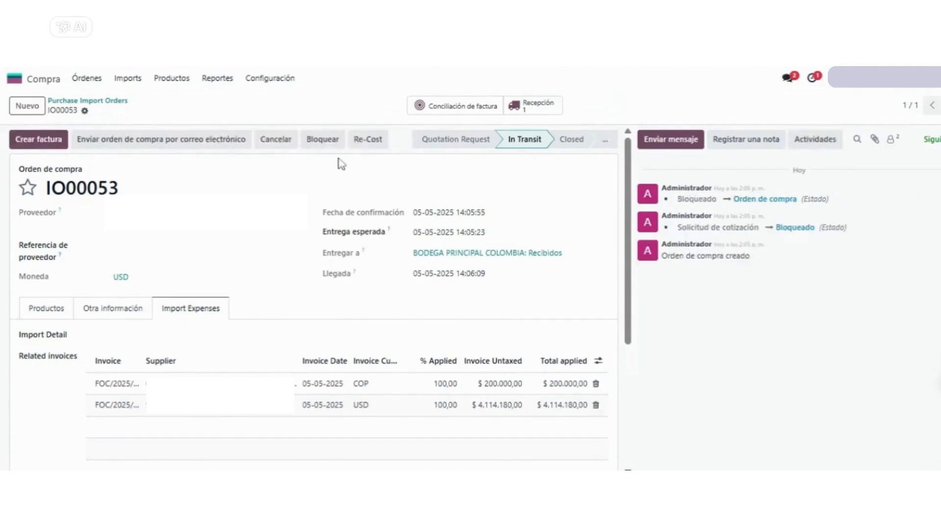
{"action": "left_click", "coordinate": [363, 150]}
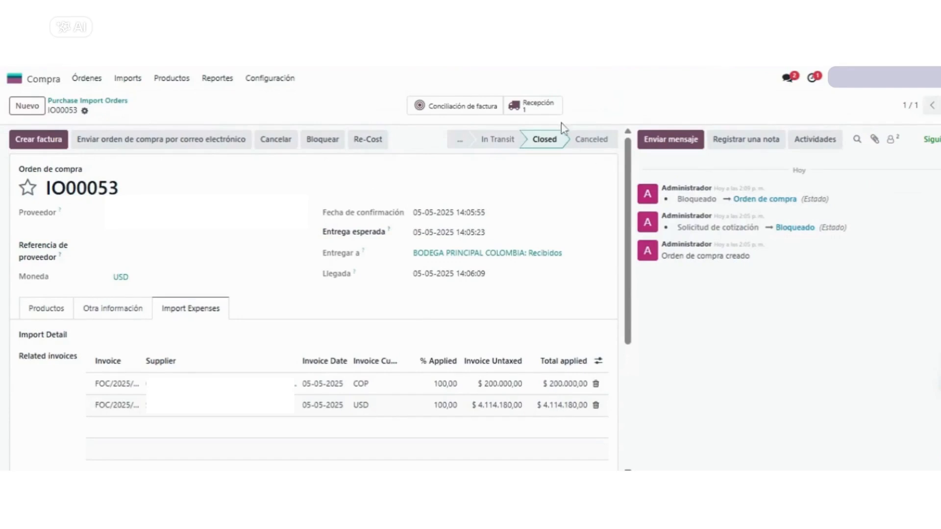
Check the receipt's inventory valuation again after the Re-Cost, examining its quantity and total value
{"action": "left_click", "coordinate": [535, 115]}
{"action": "left_click", "coordinate": [533, 114]}
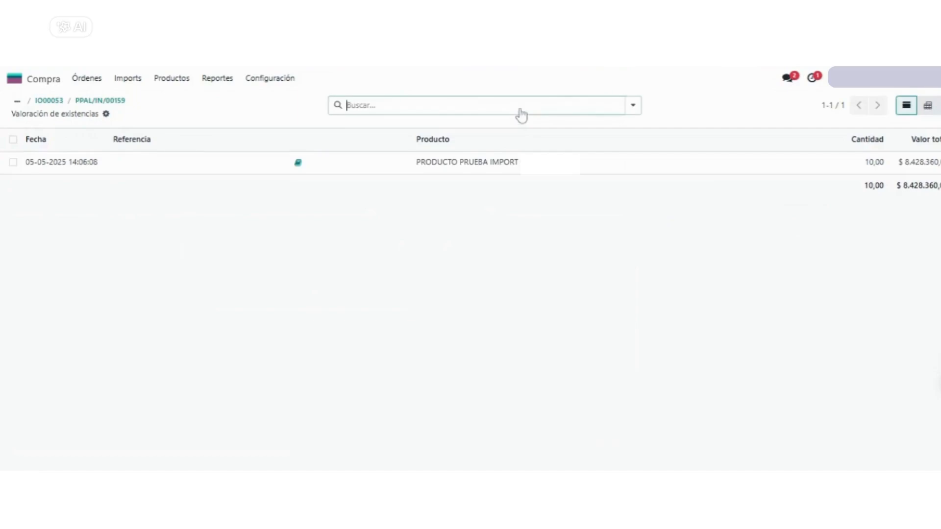
{"action": "left_click_drag", "start_coordinate": [935, 171], "coordinate": [851, 169]}
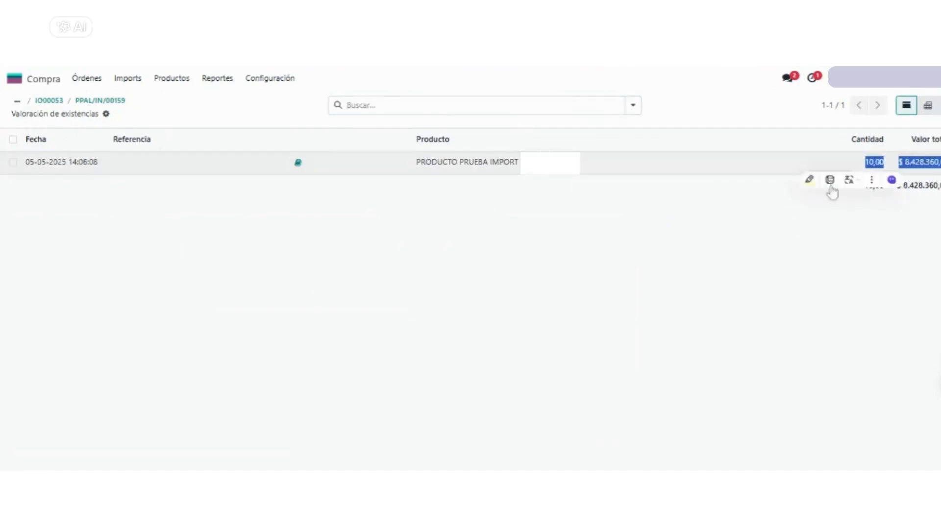
{"action": "left_click", "coordinate": [567, 286]}
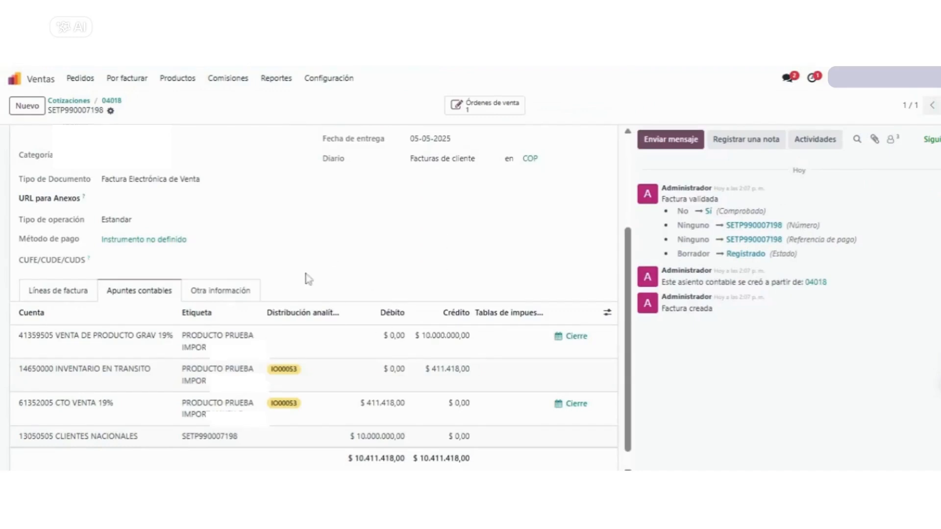
Reload the customer invoice and examine the inventory and cost of sale lines in its journal items
{"action": "scroll", "coordinate": [309, 279], "scroll_direction": "up", "scroll_amount": 3}
{"action": "scroll", "coordinate": [310, 276], "scroll_direction": "down", "scroll_amount": 3}
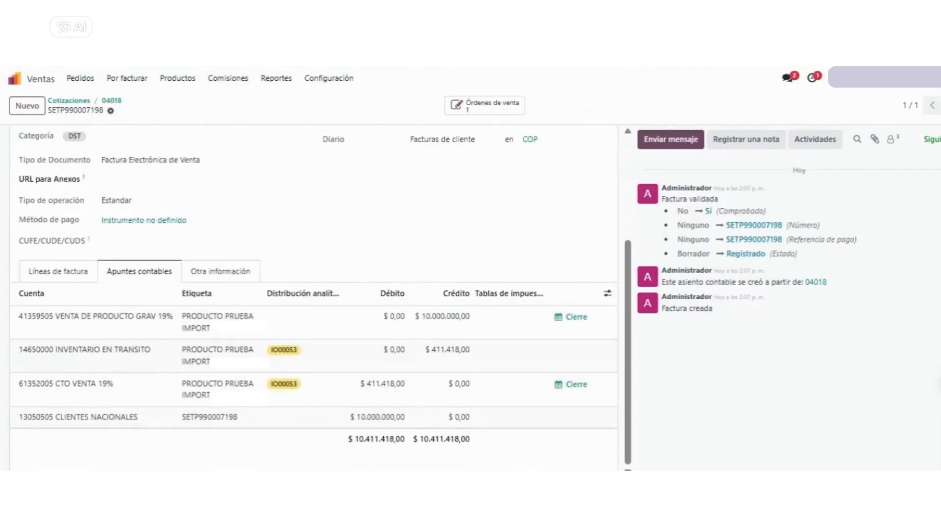
{"action": "key", "text": "F5"}
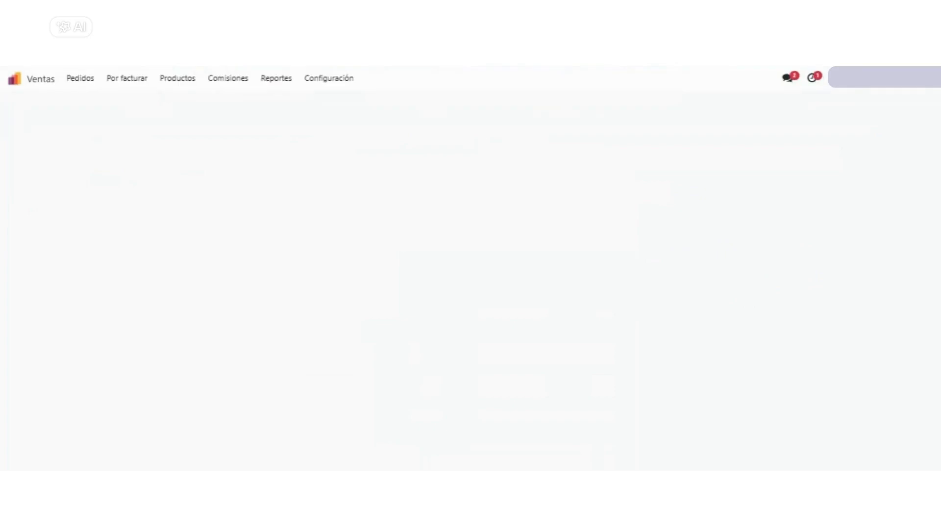
{"action": "scroll", "coordinate": [153, 413], "scroll_direction": "down", "scroll_amount": 4}
{"action": "left_click", "coordinate": [133, 227]}
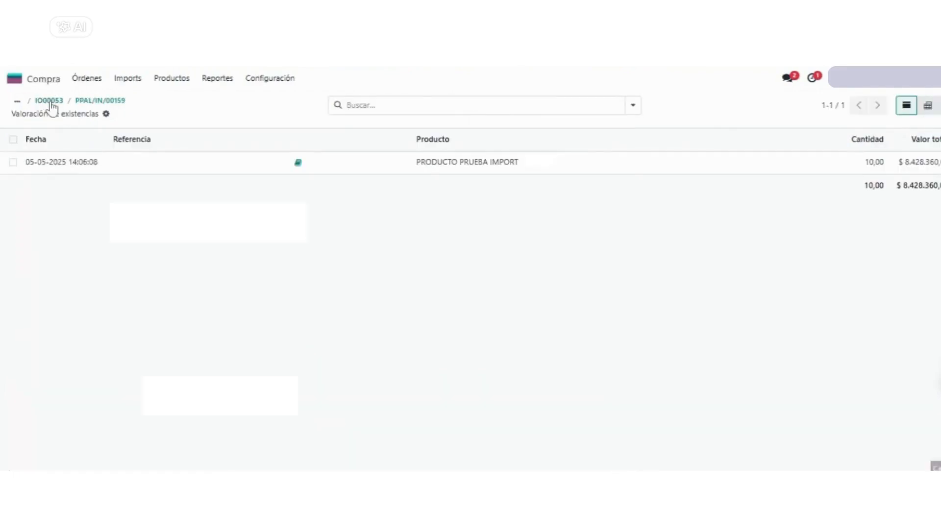
Go back to the import purchase order and review its related invoices and settlement amounts
{"action": "left_click", "coordinate": [51, 101]}
{"action": "scroll", "coordinate": [533, 335], "scroll_direction": "down", "scroll_amount": 4}
{"action": "scroll", "coordinate": [530, 329], "scroll_direction": "up", "scroll_amount": 4}
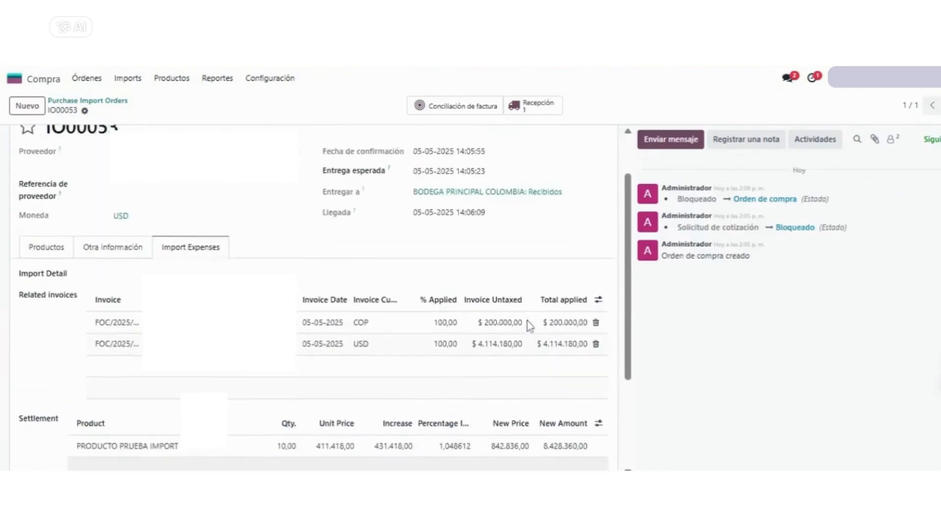